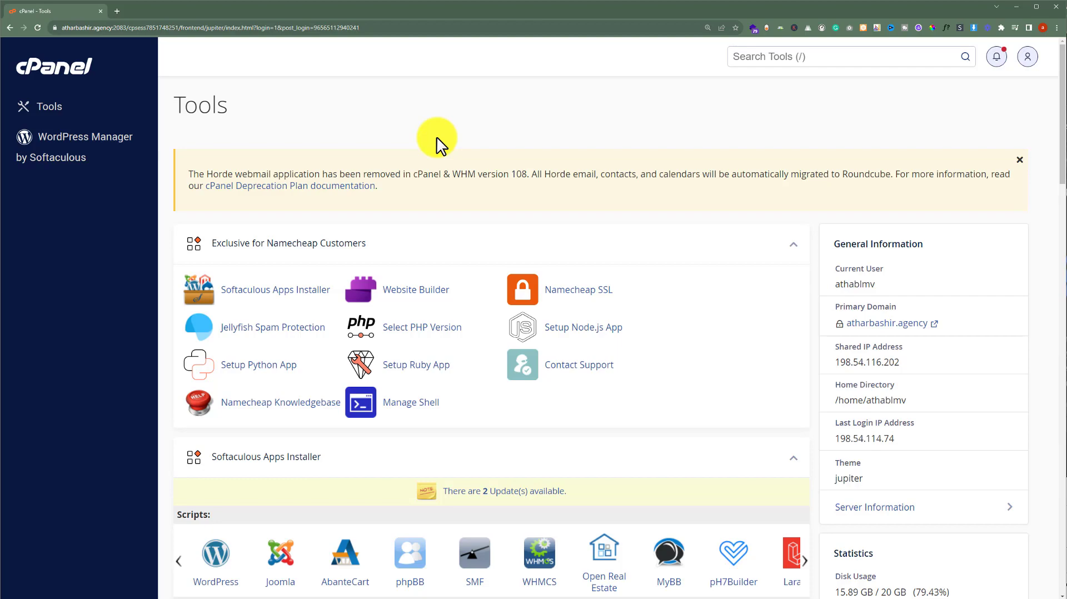
Scroll to the Domains section of the Tools page and open Domains
scroll(436, 136, "down", 15)
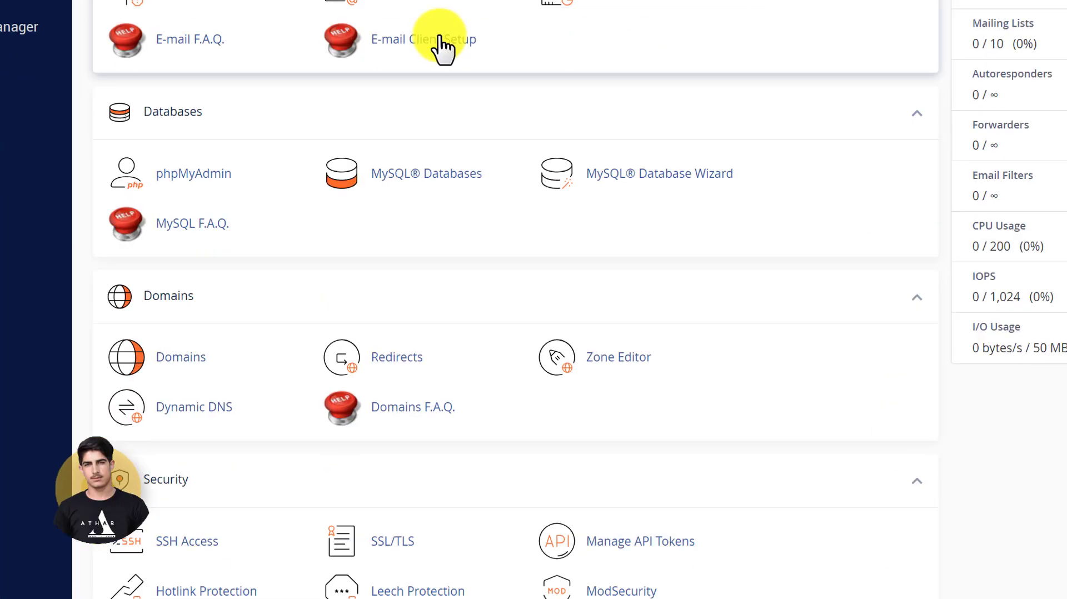
left_click(192, 357)
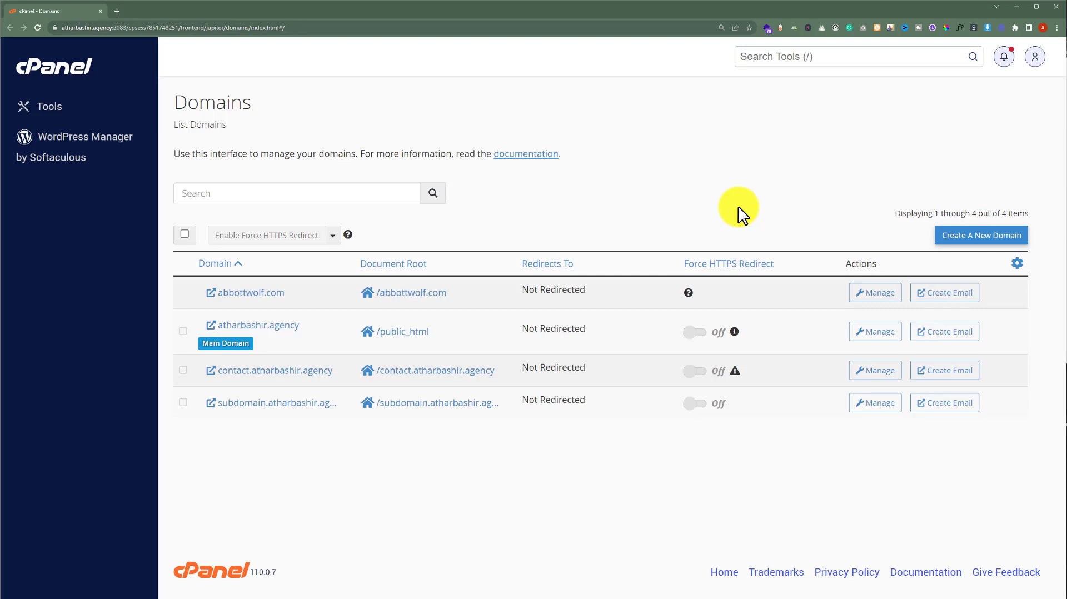
Create contact.atharbashir.agency with its own document root rather than sharing public_html
left_click(981, 235)
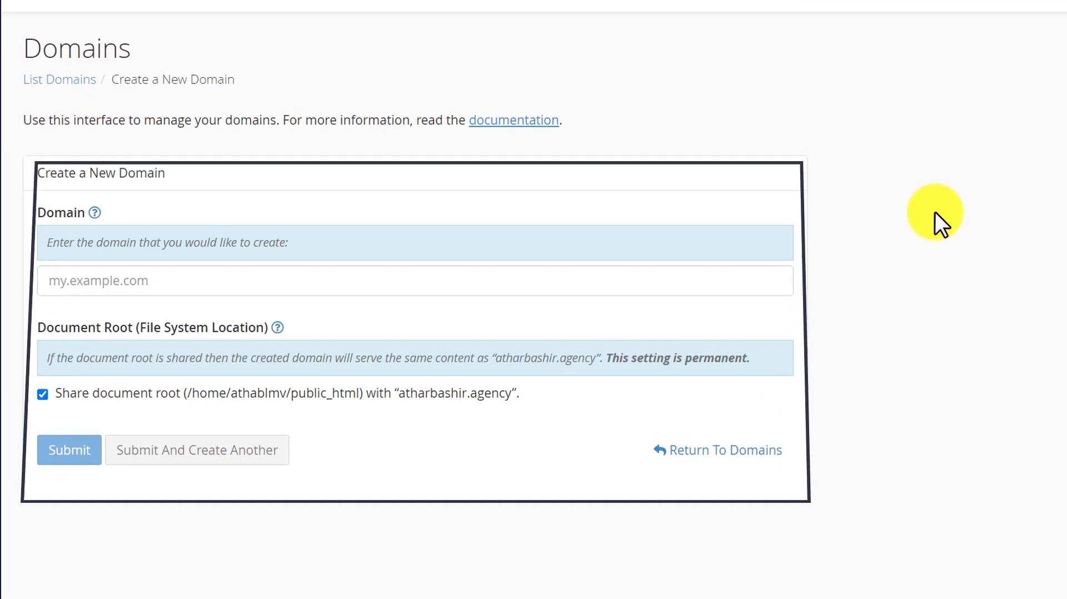
left_click(302, 276)
type("contact")
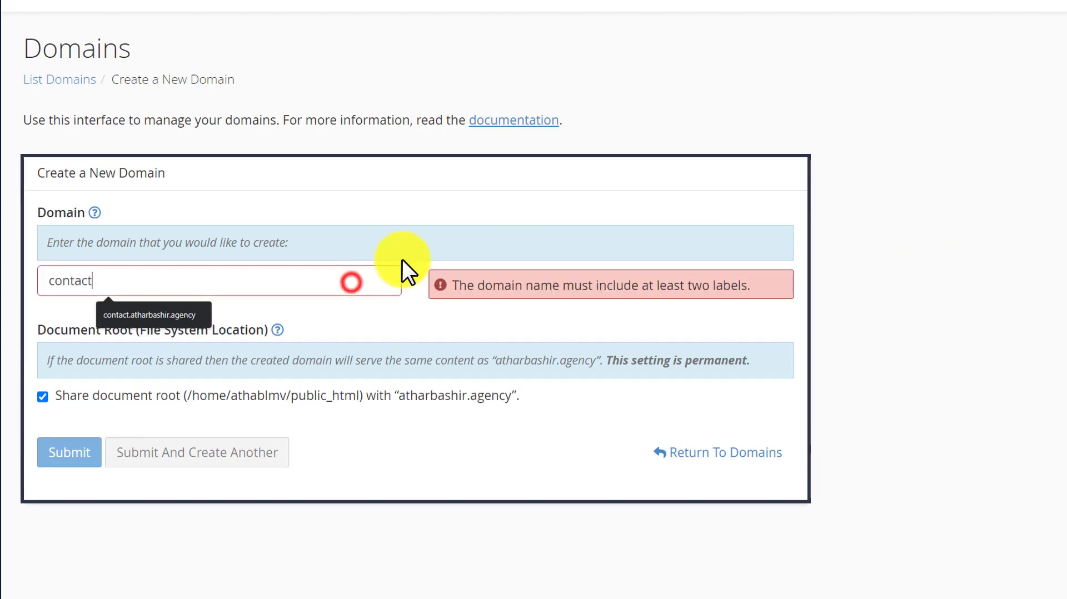
type(".")
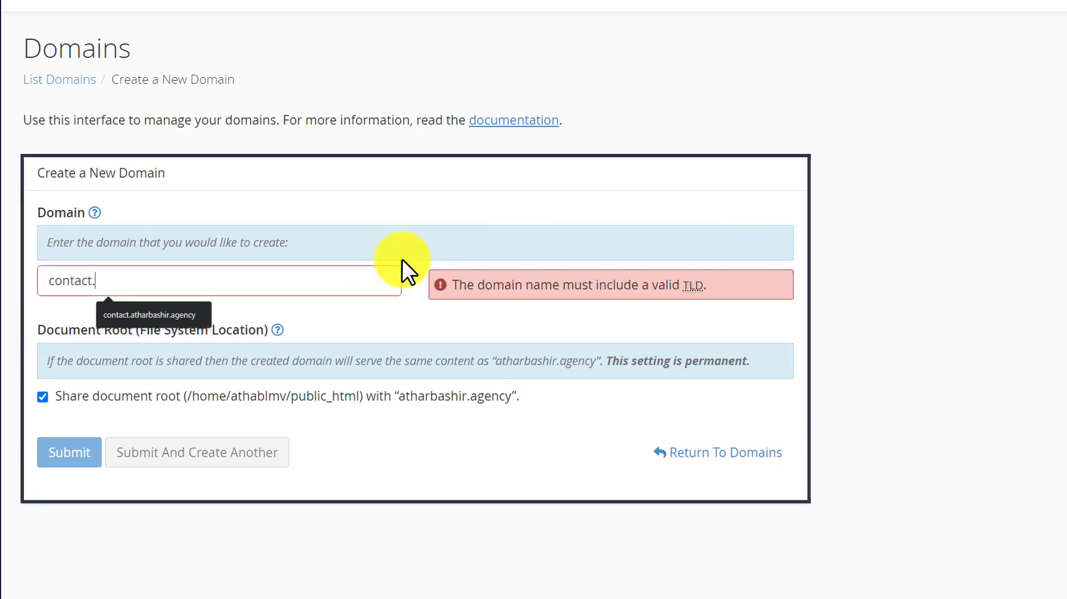
type("atharbashir.agency")
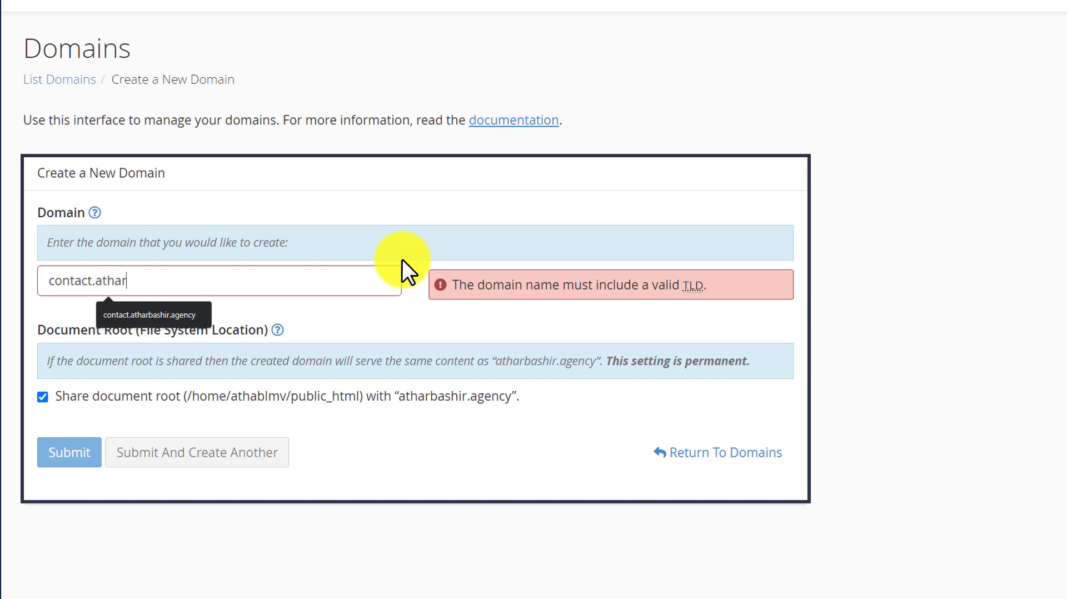
left_click(306, 393)
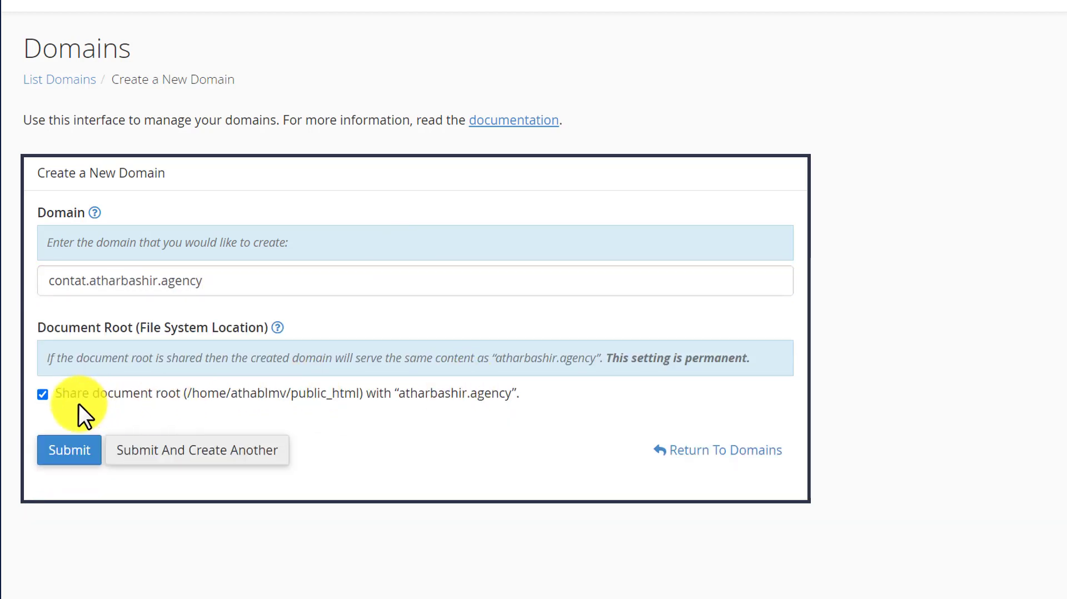
left_click(42, 395)
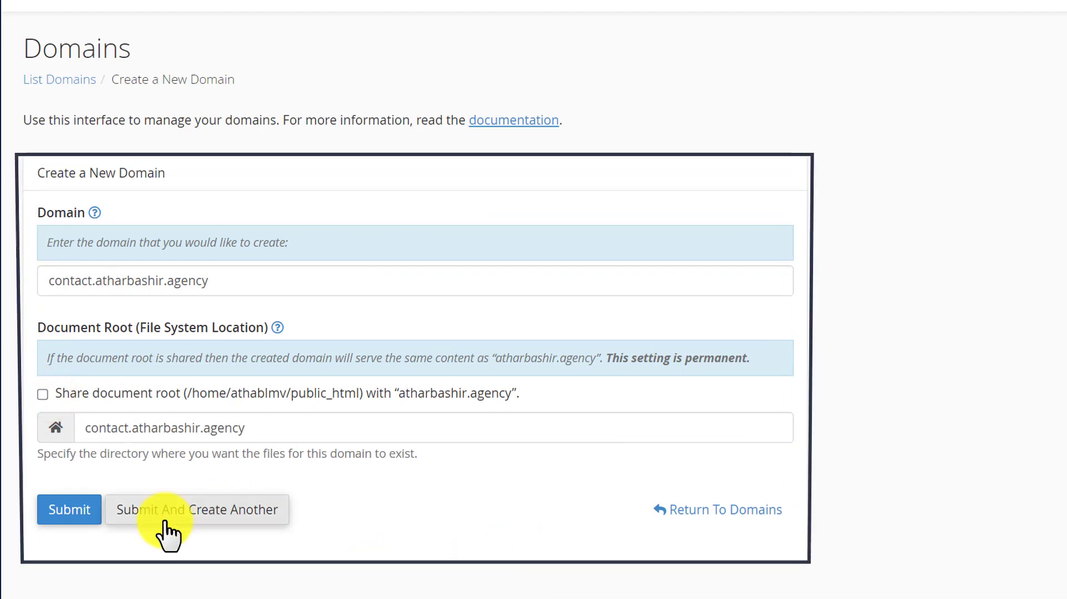
left_click(71, 511)
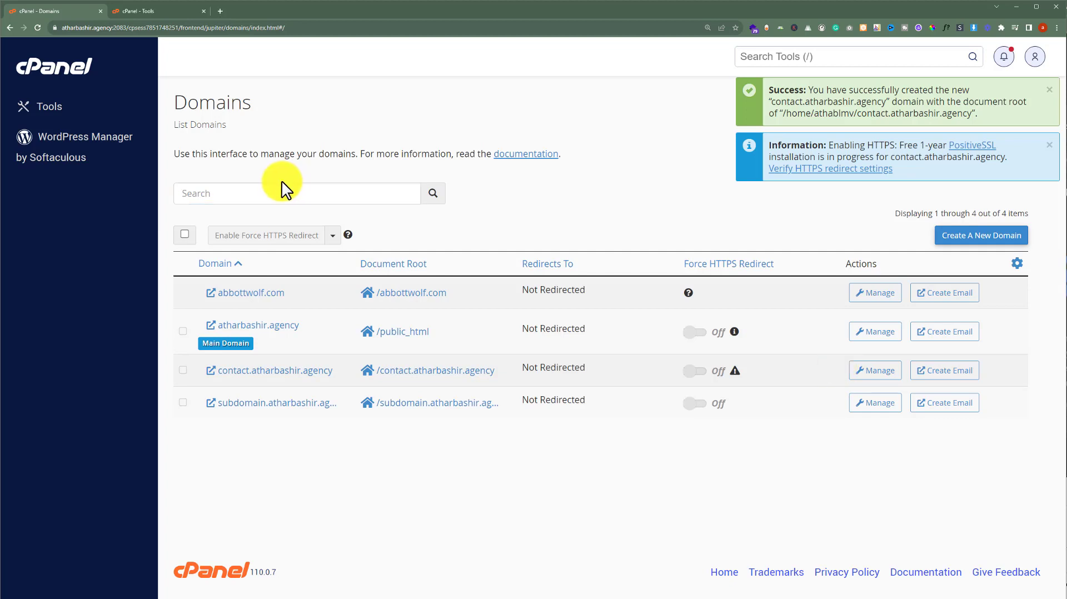
From the Tools page, open WordPress Manager by Softaculous and start a new installation
left_click(158, 12)
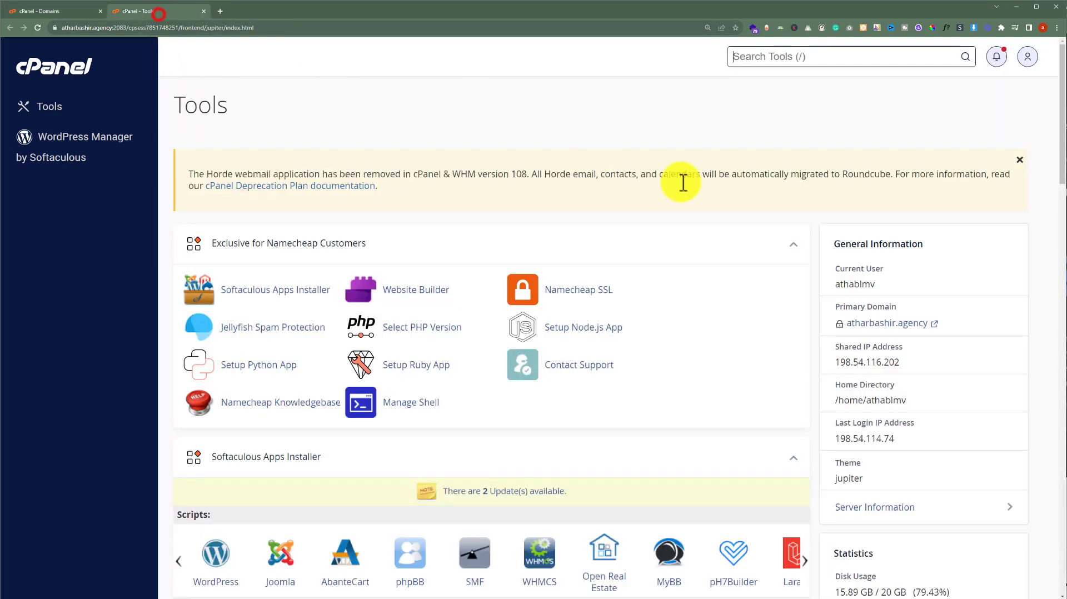
scroll(665, 264, "down", 12)
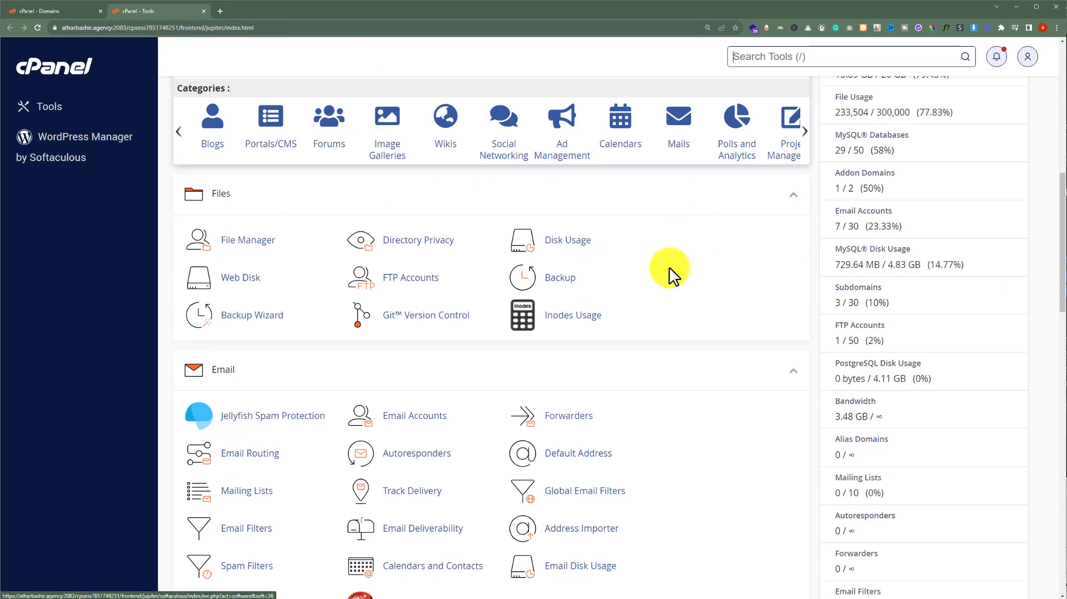
scroll(670, 268, "down", 10)
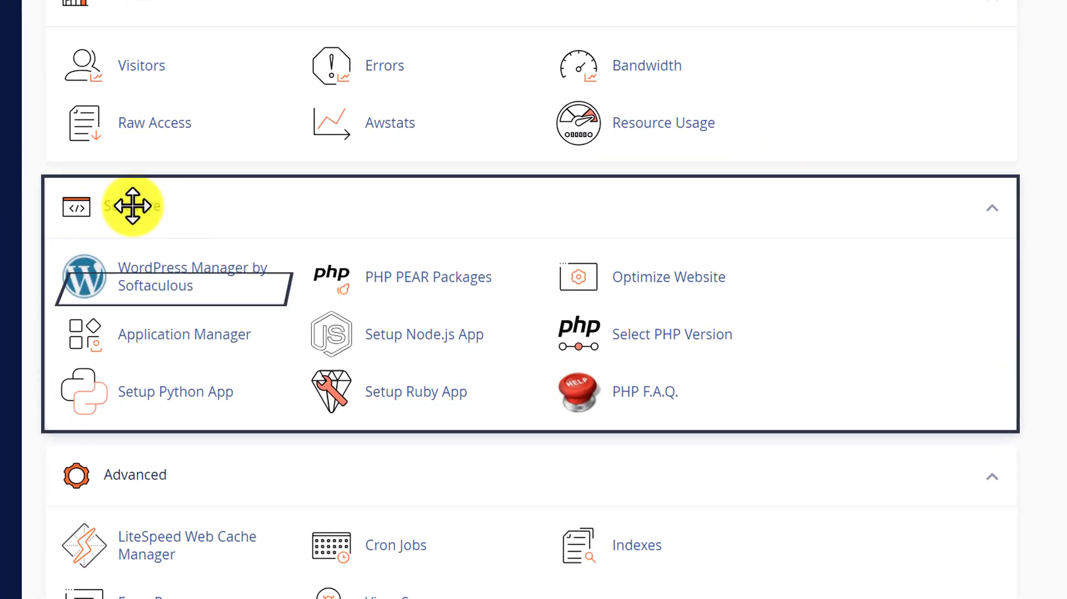
left_click(164, 281)
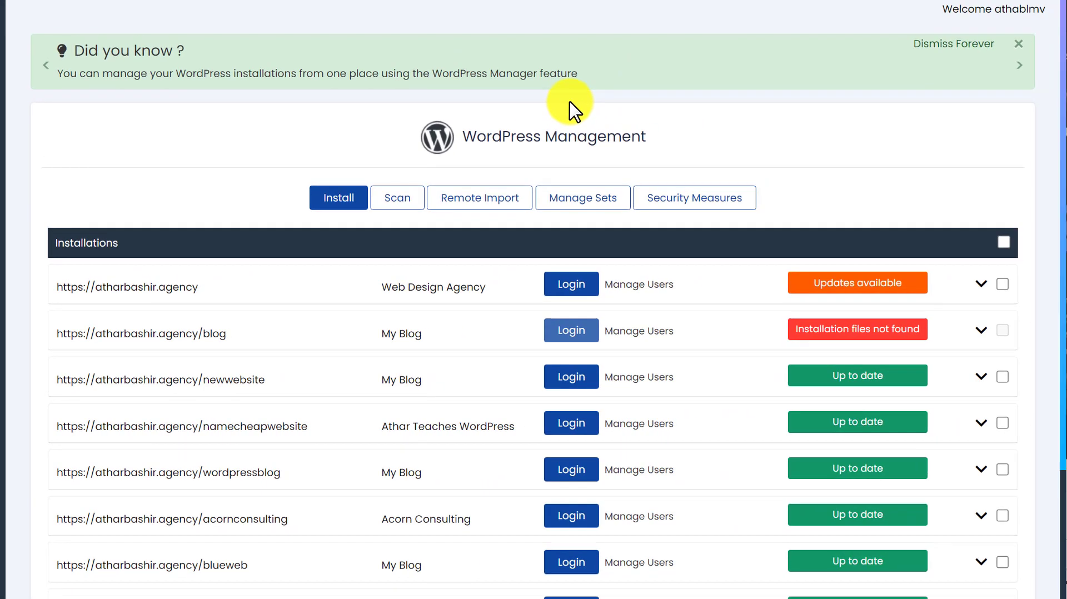
left_click(334, 198)
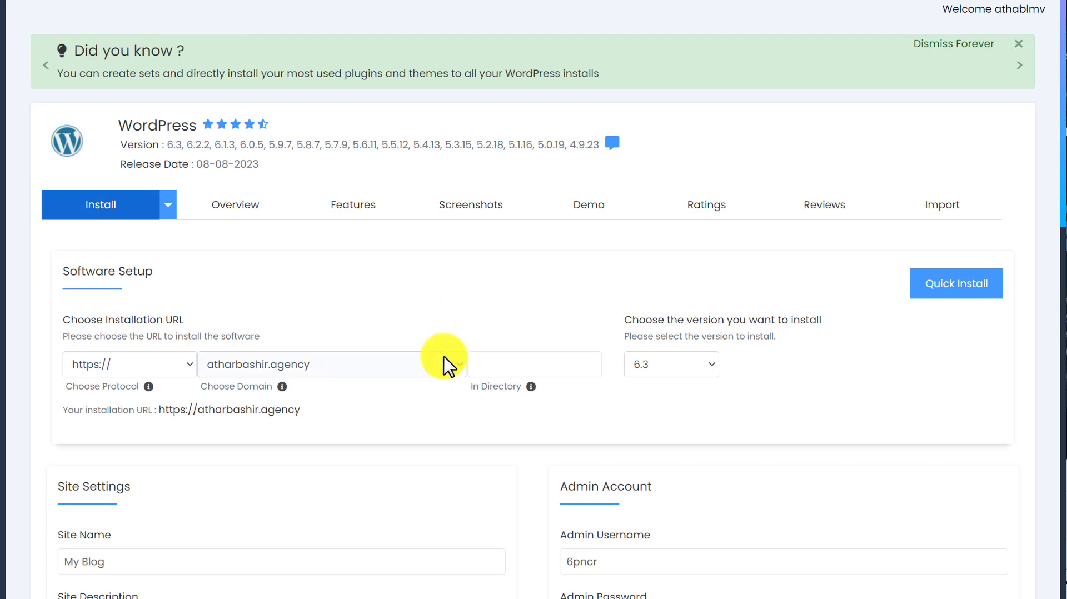
left_click(453, 365)
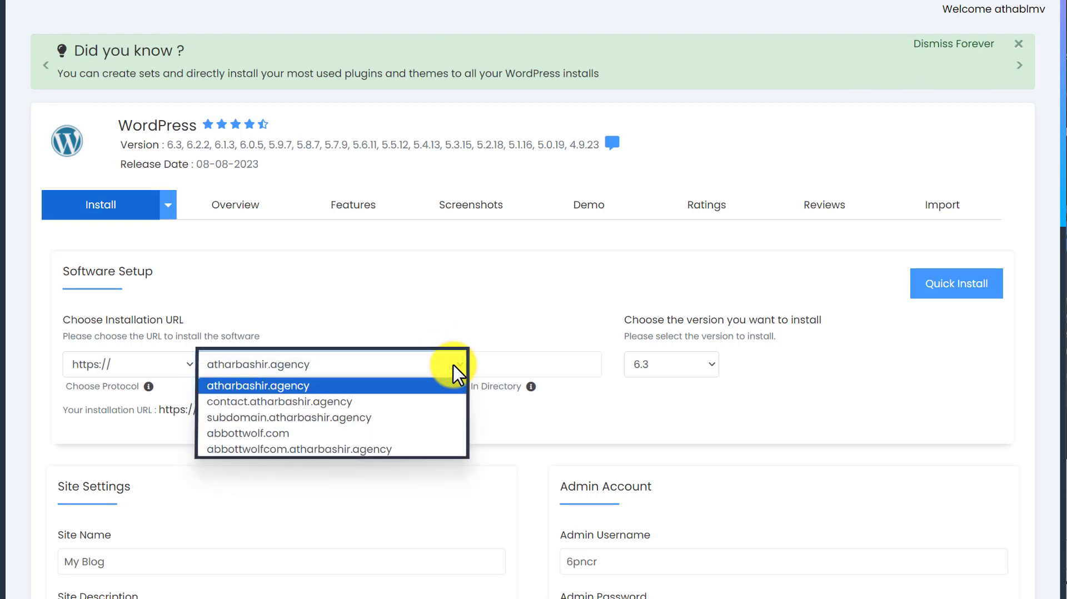
left_click(436, 402)
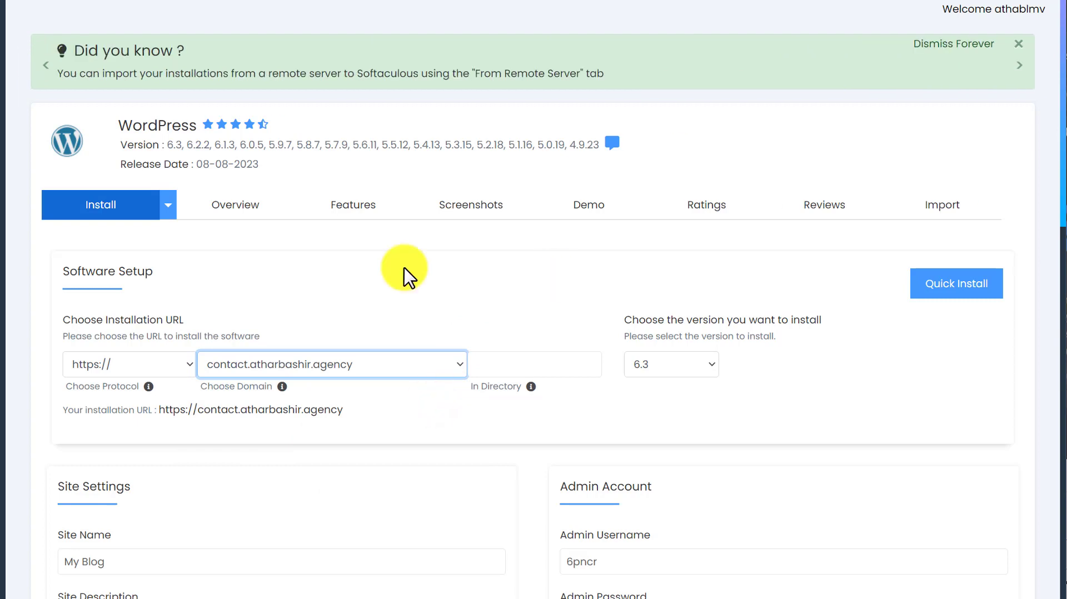
left_click(115, 365)
left_click(105, 420)
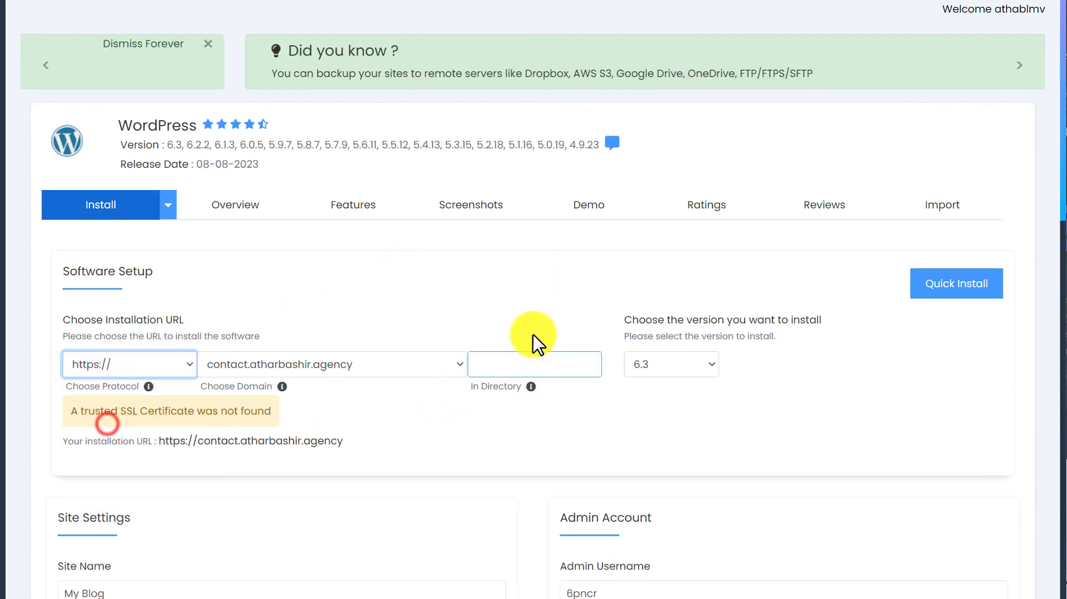
left_click(110, 367)
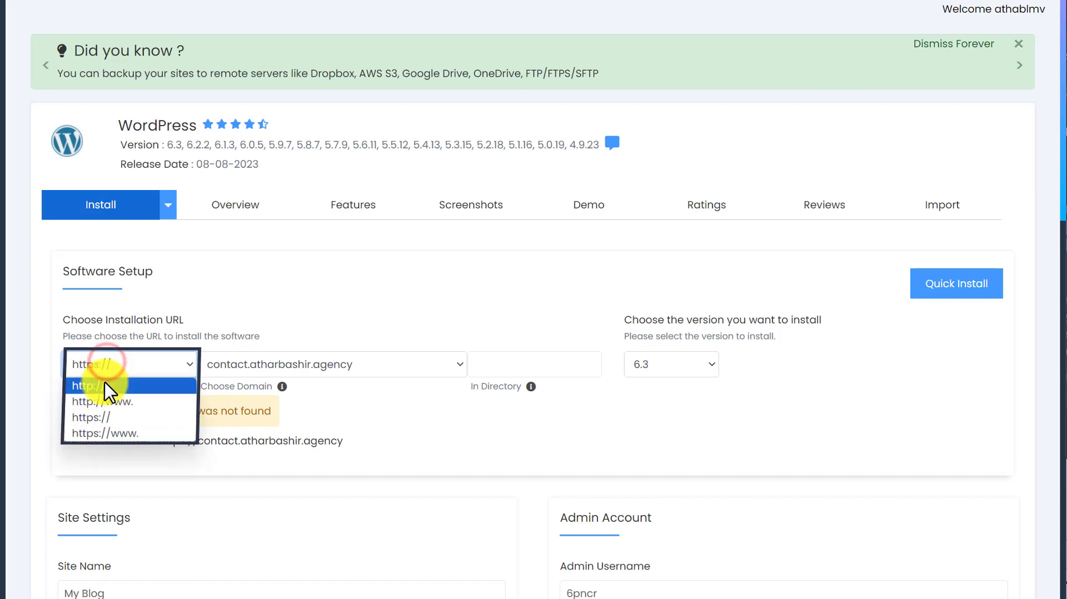
left_click(105, 385)
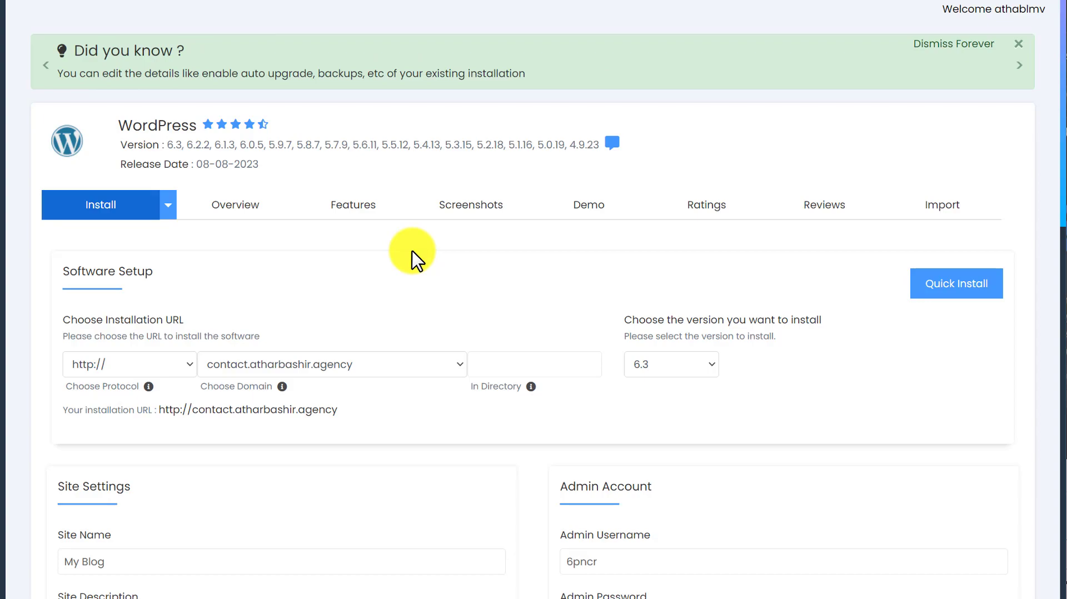
scroll(413, 251, "down", 2)
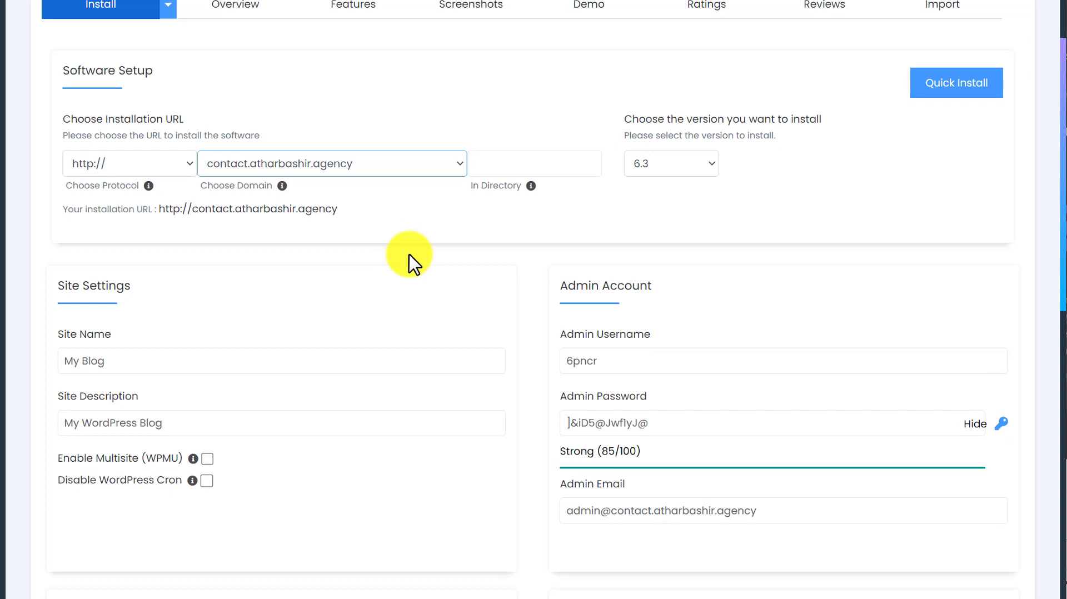
scroll(410, 264, "down", 3)
left_click(591, 192)
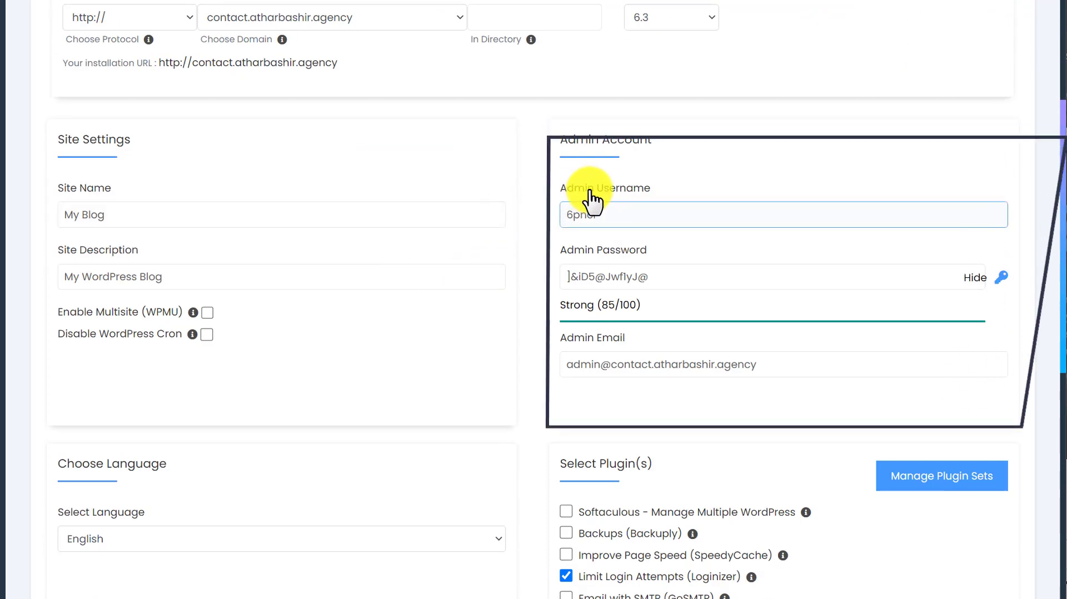
Replace the admin username, password (Strong 100/100) and e-mail with custom values
left_click(589, 253)
left_click(601, 342)
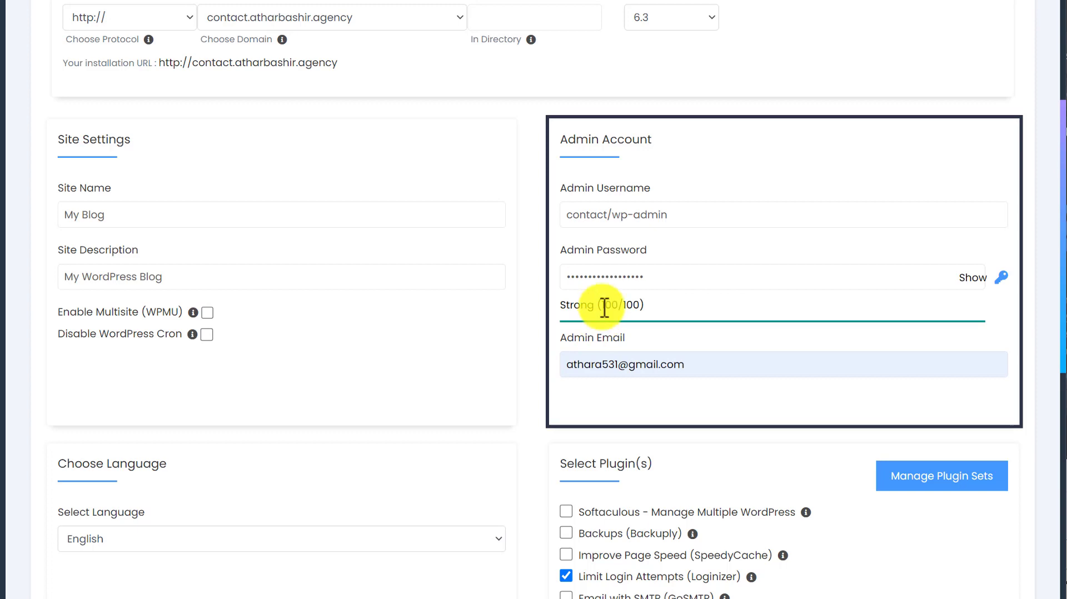
left_click(624, 195)
left_click(643, 264)
left_click(617, 340)
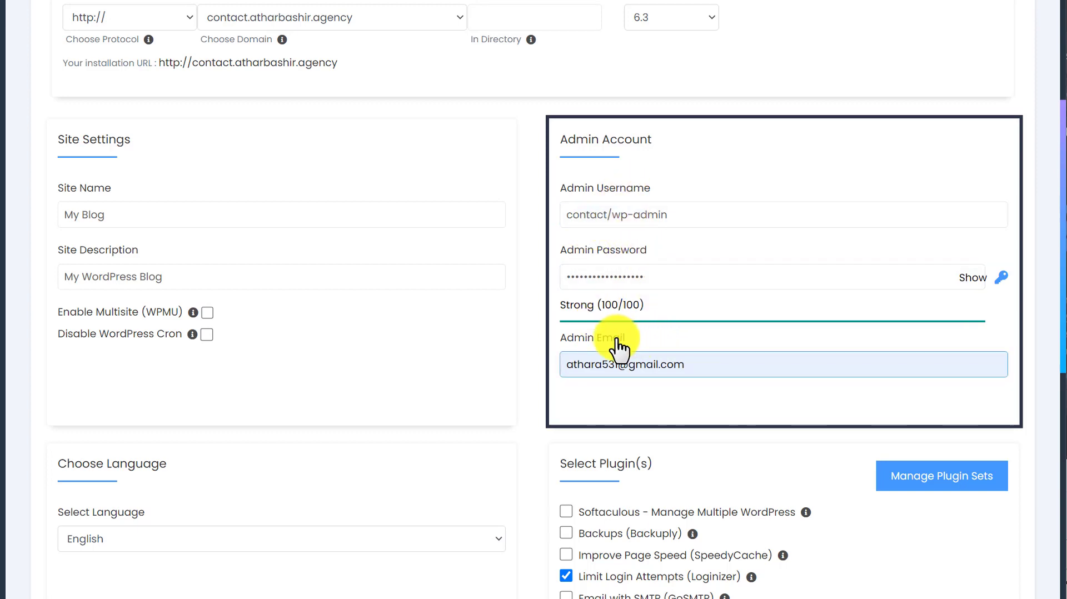
Review the site name My Blog and the site description
left_click(219, 213)
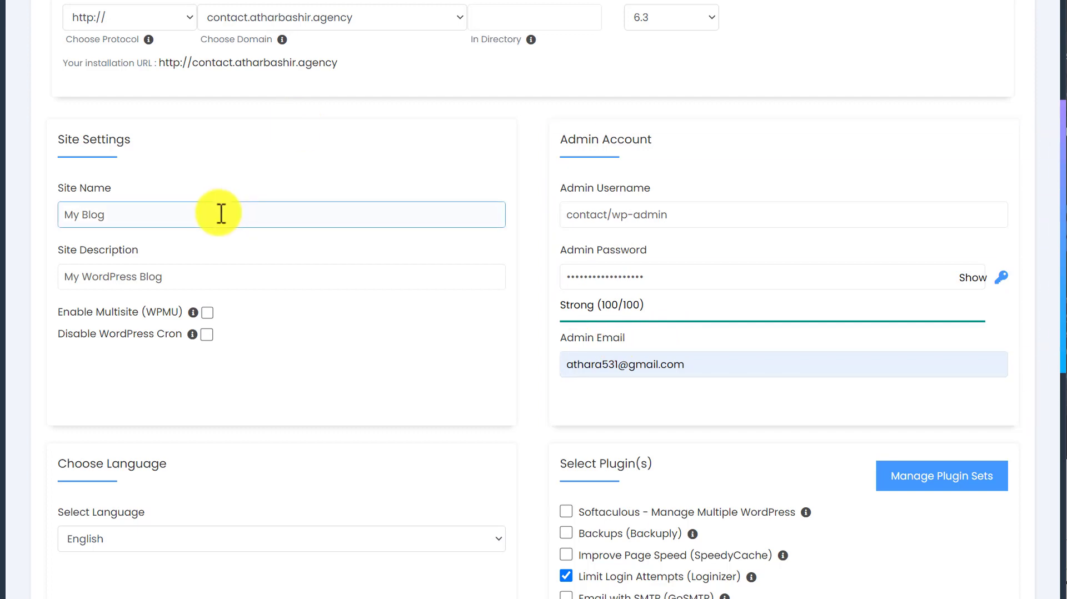
left_click(240, 274)
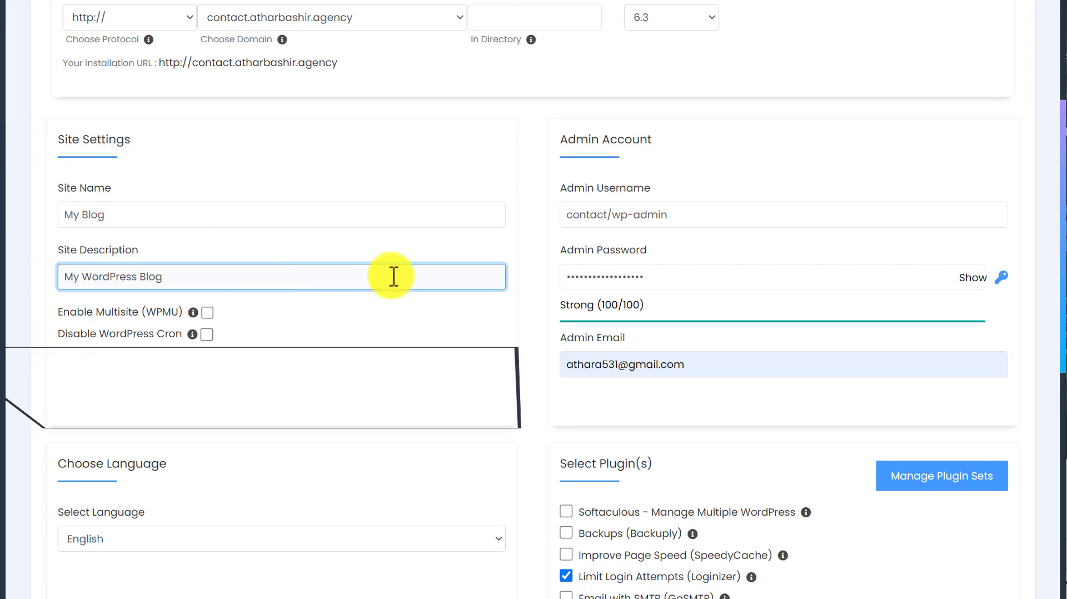
scroll(393, 276, "down", 5)
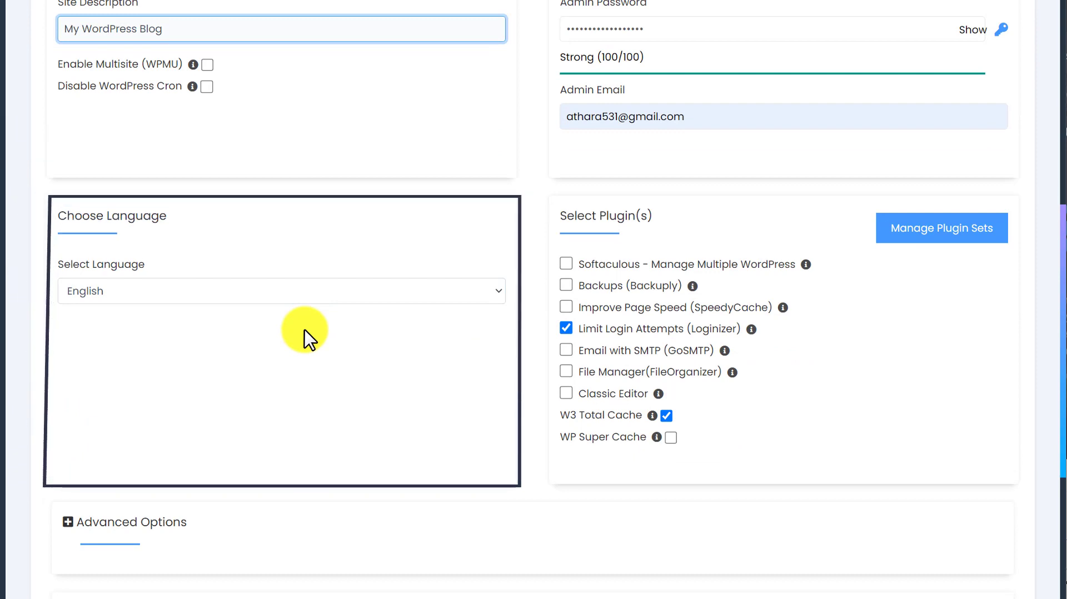
Keep English as the WordPress site language
left_click(459, 298)
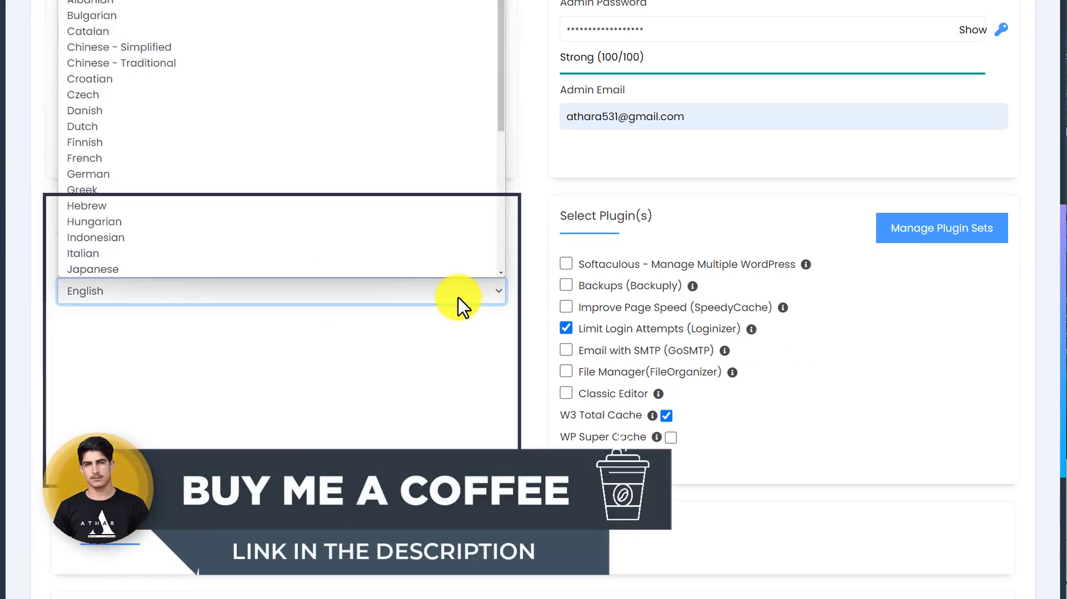
left_click(459, 298)
scroll(459, 333, "down", 1)
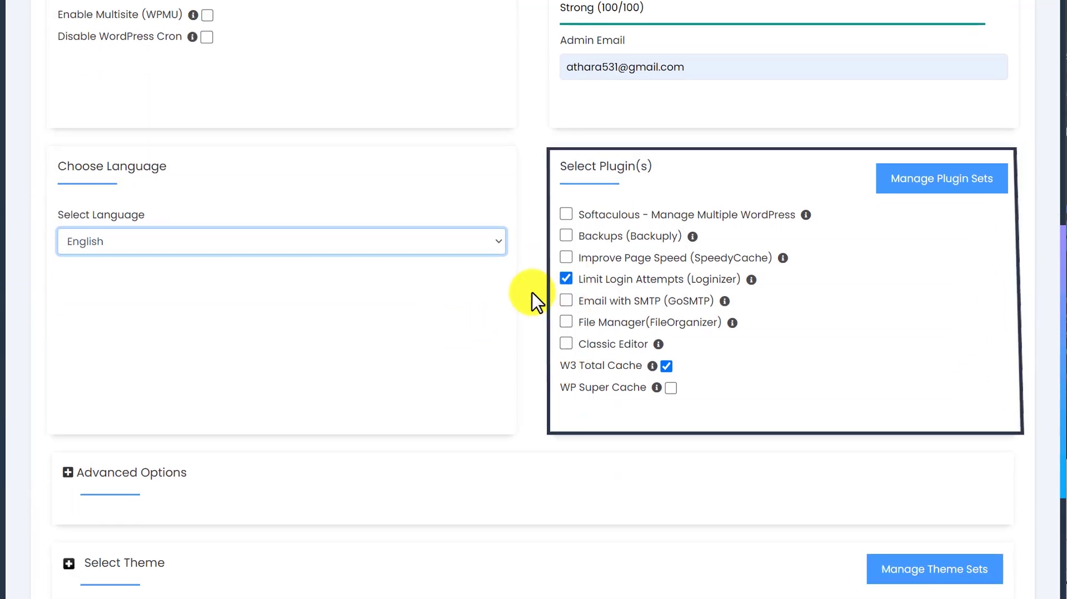
Untick the Loginizer, GoSMTP and W3 Total Cache plugins
left_click(565, 301)
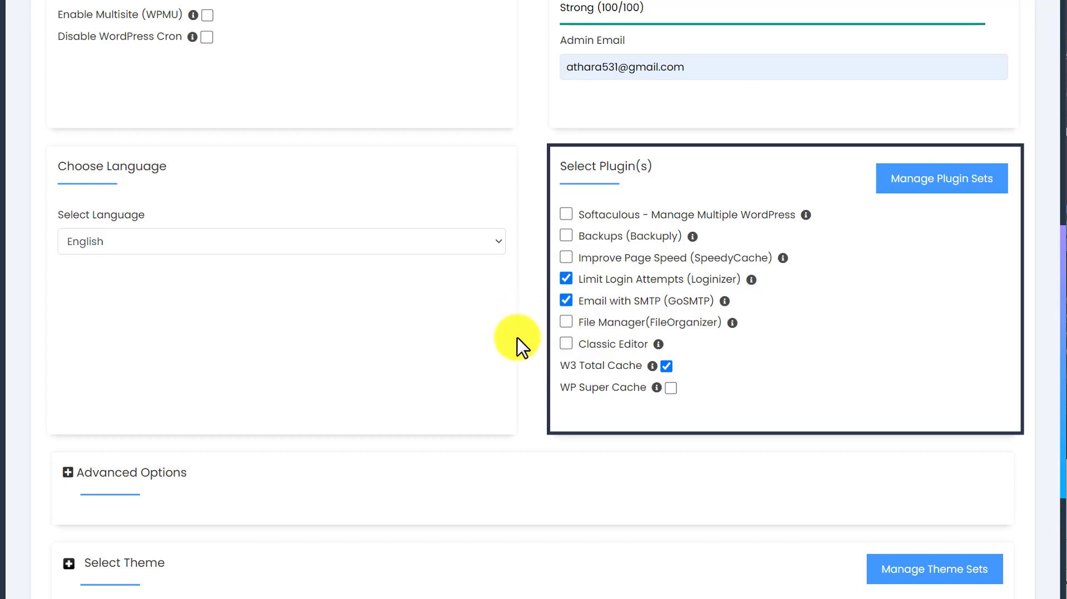
left_click(566, 279)
left_click(565, 300)
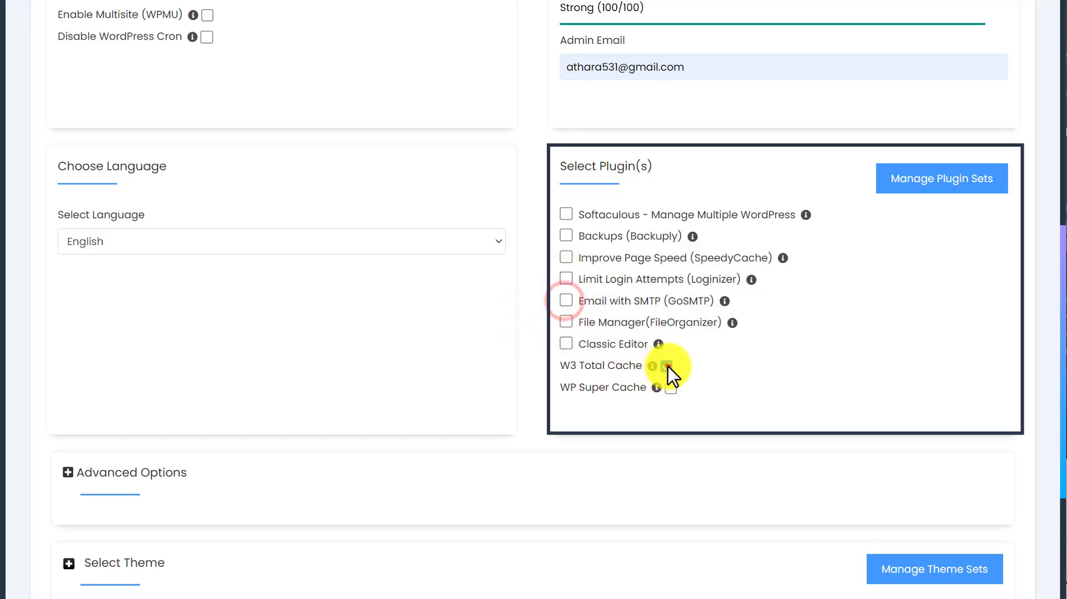
left_click(667, 366)
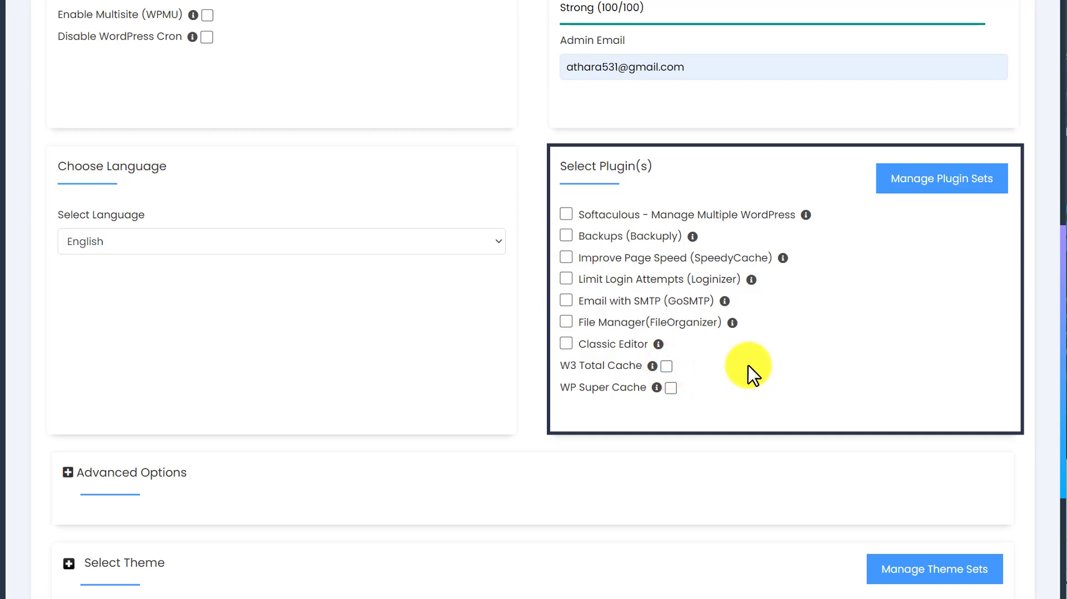
scroll(744, 369, "down", 4)
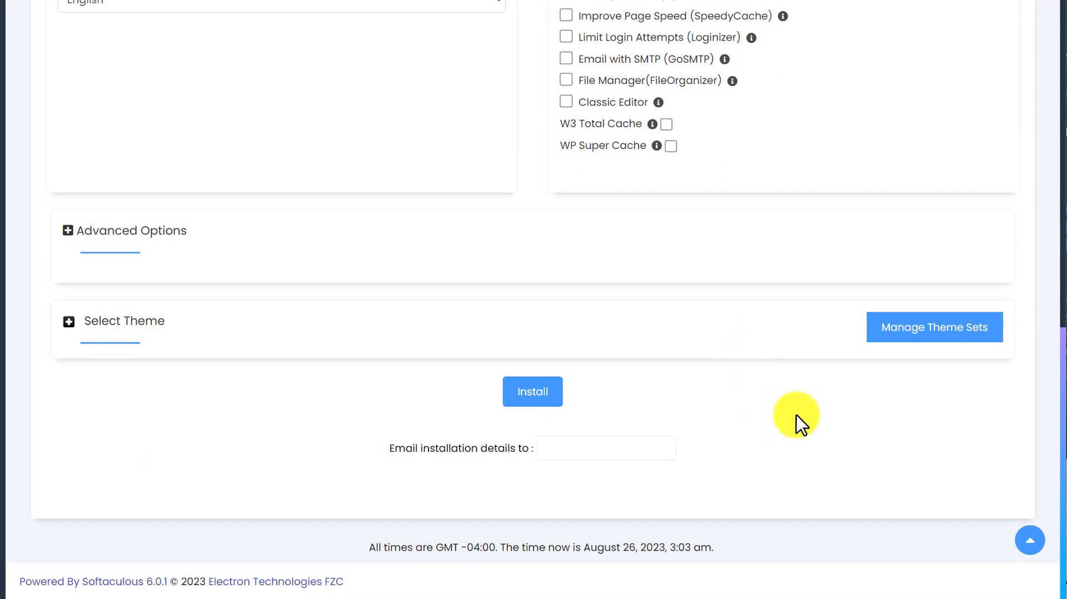
Leave the installation-details e-mail field empty and run the WordPress install
left_click(625, 449)
left_click(764, 406)
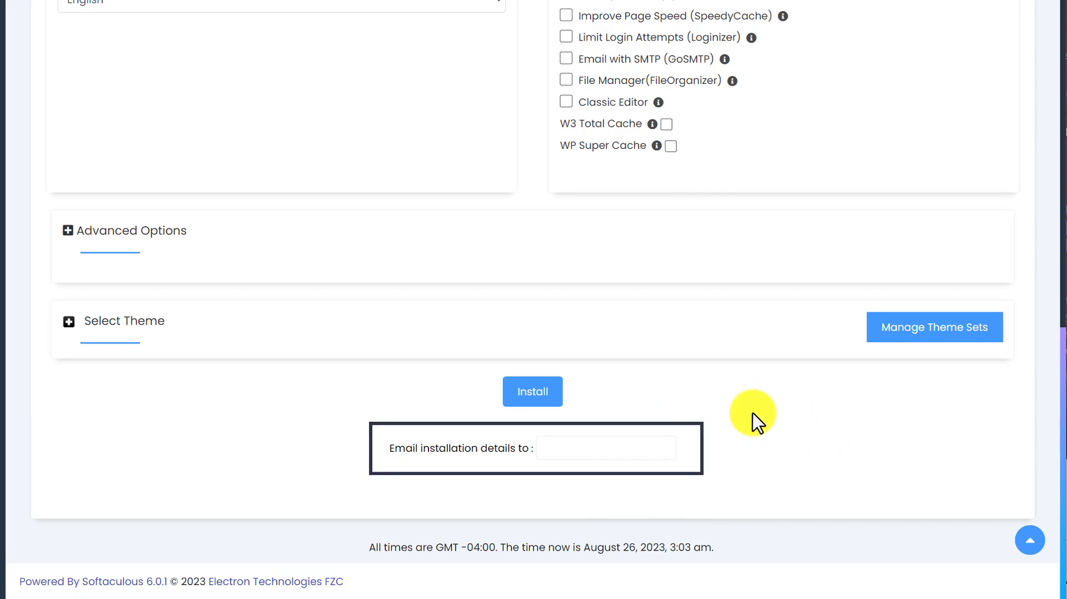
left_click(540, 392)
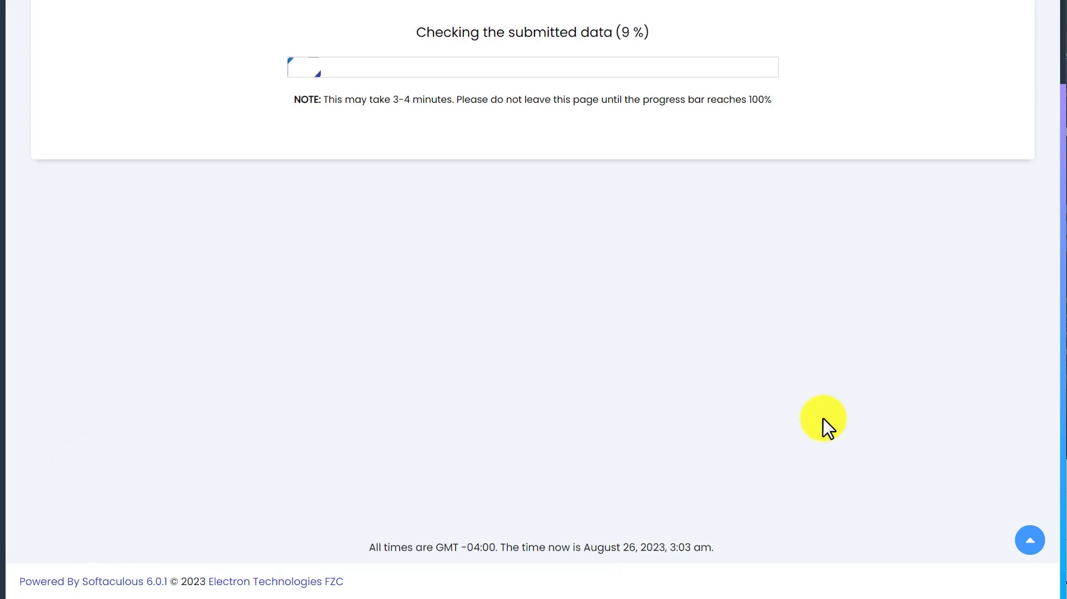
scroll(824, 428, "up", 3)
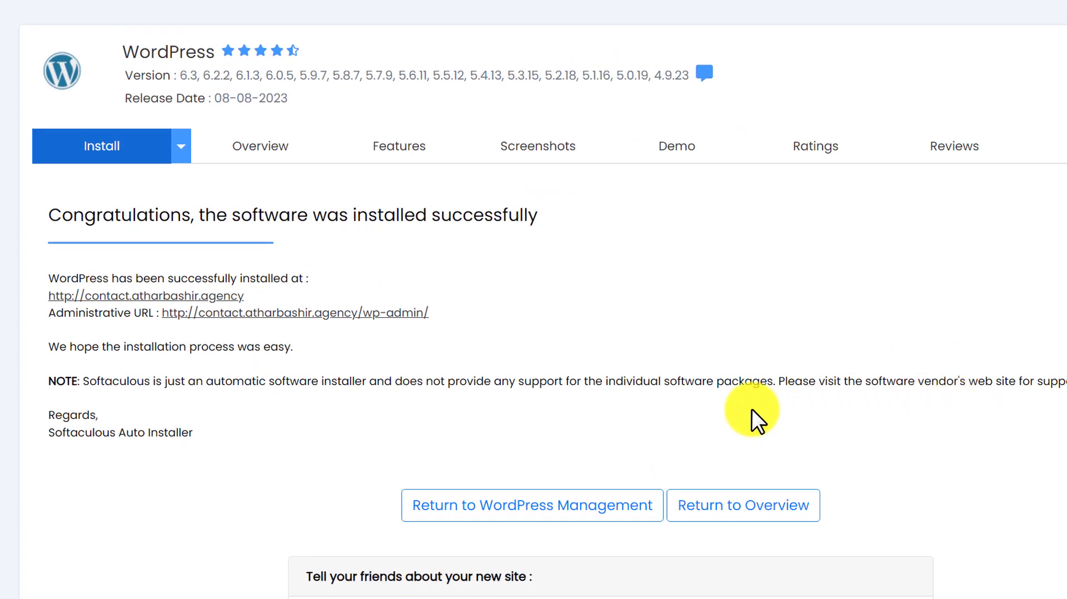
Visit contact.atharbashir.agency, then its /wp-admin/ dashboard
left_click(161, 294)
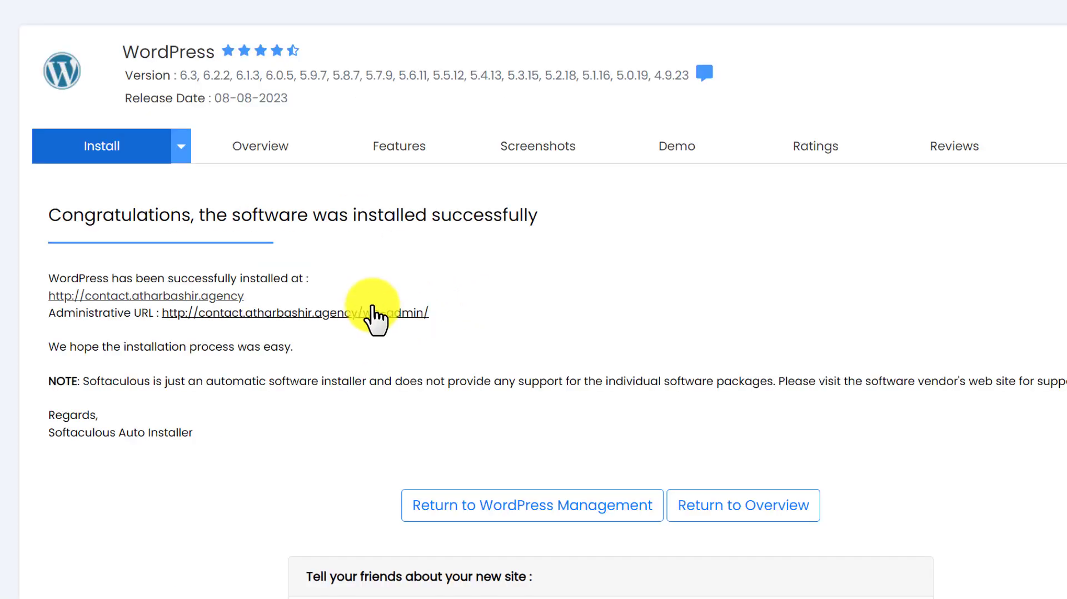
left_click(370, 312)
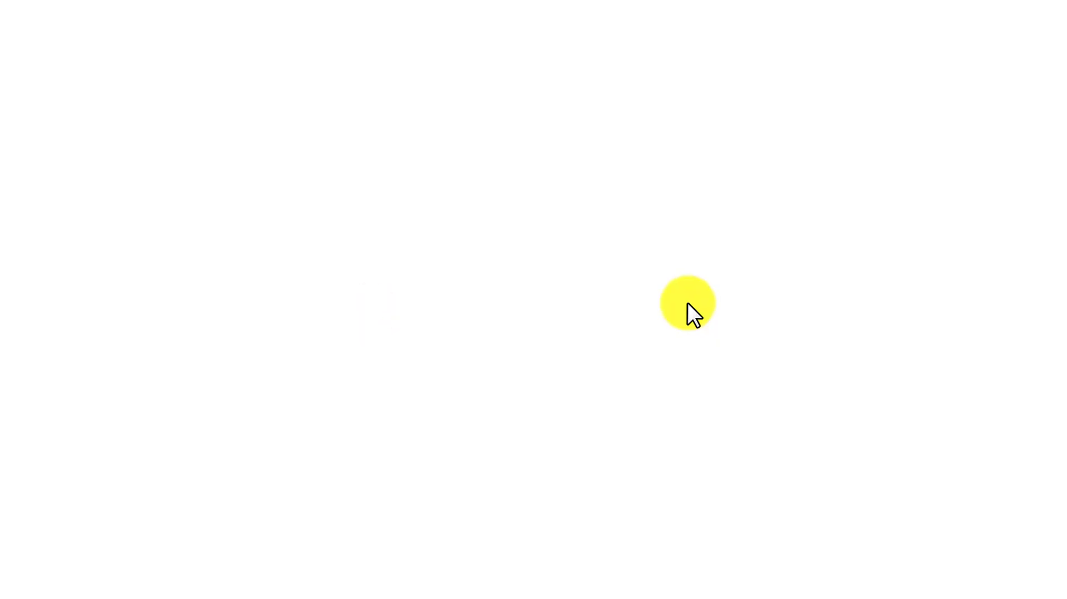